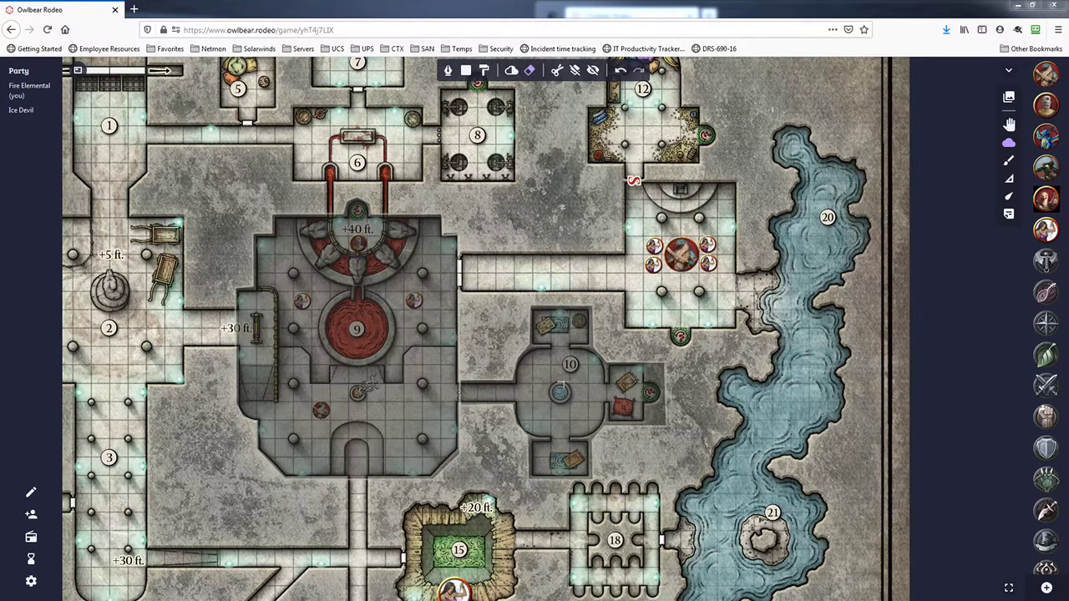
Try the polygon, rectangle and brush fog tools on the stone area between area 8 and the east room.
left_click(449, 71)
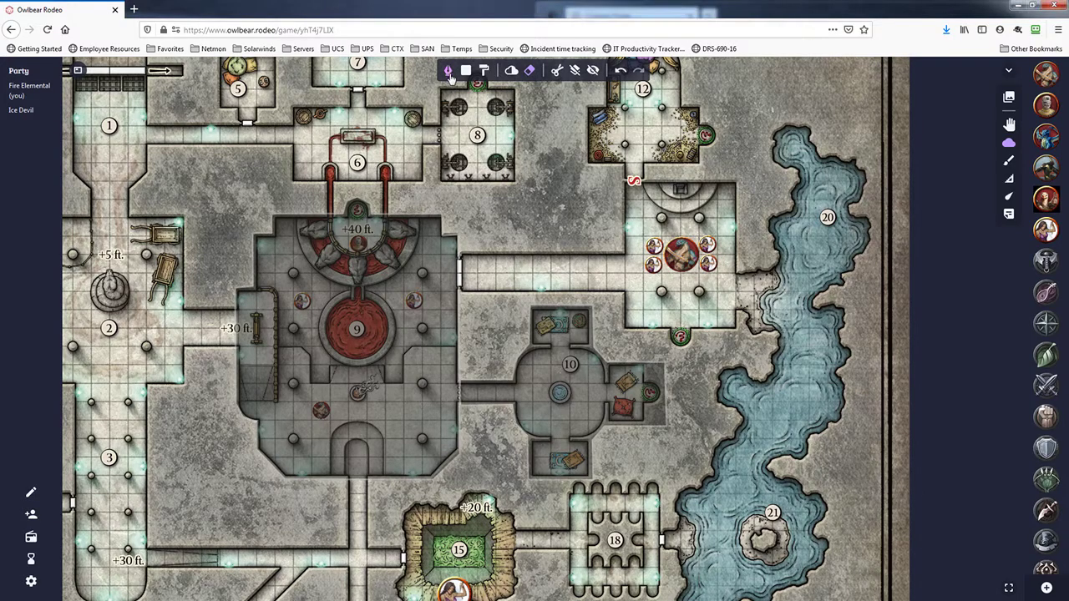
left_click(465, 71)
left_click_drag(485, 196, 603, 244)
left_click_drag(481, 199, 599, 255)
left_click_drag(505, 202, 587, 246)
left_click(484, 71)
mouse_move(528, 172)
left_mouse_down()
mouse_move(717, 176)
mouse_move(602, 148)
left_mouse_up()
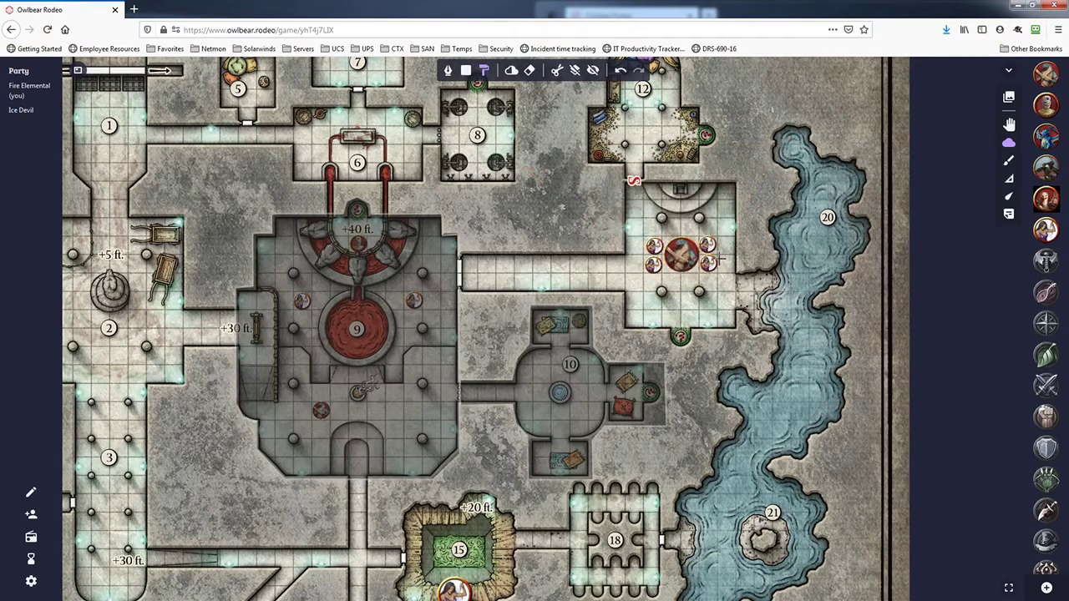
Try a triangular polygon fog shape on the stone southeast of area 8, and toggle fog cutting on and off.
left_click(448, 70)
left_click(514, 192)
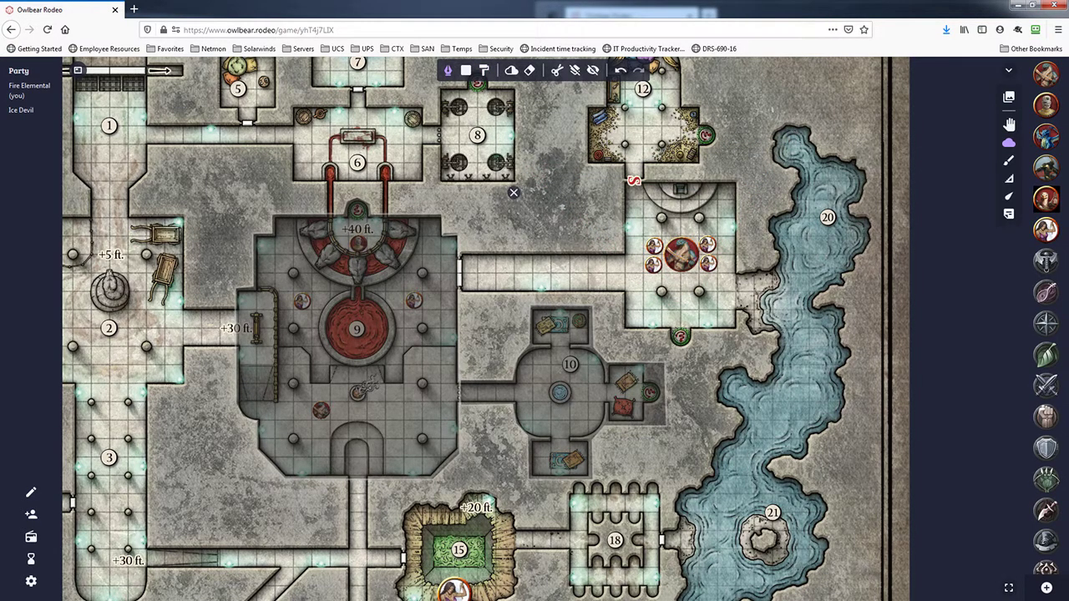
left_click(598, 177)
left_click(598, 250)
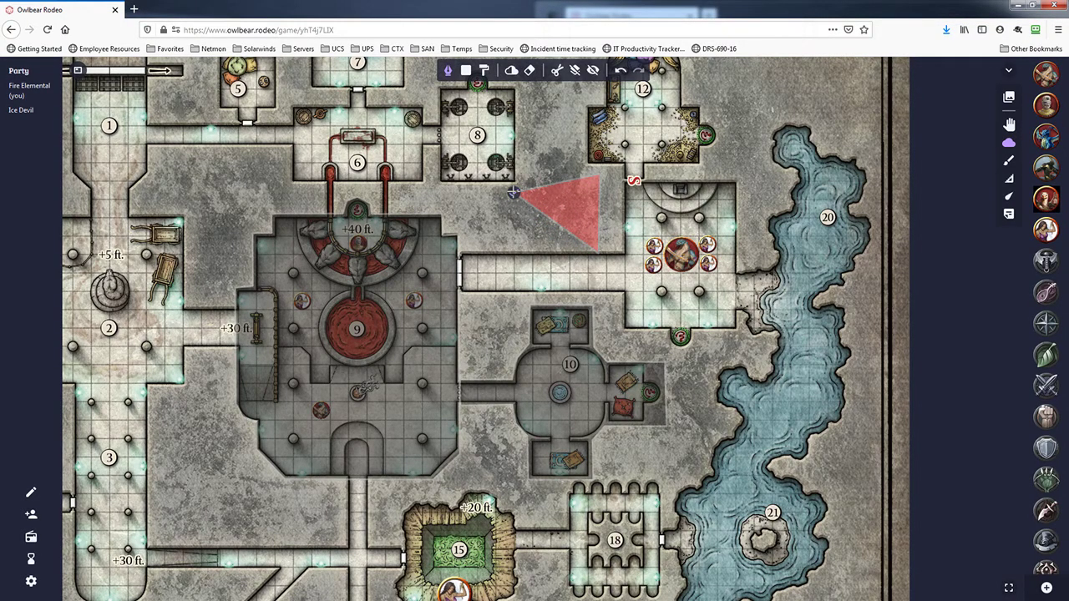
left_click(514, 193)
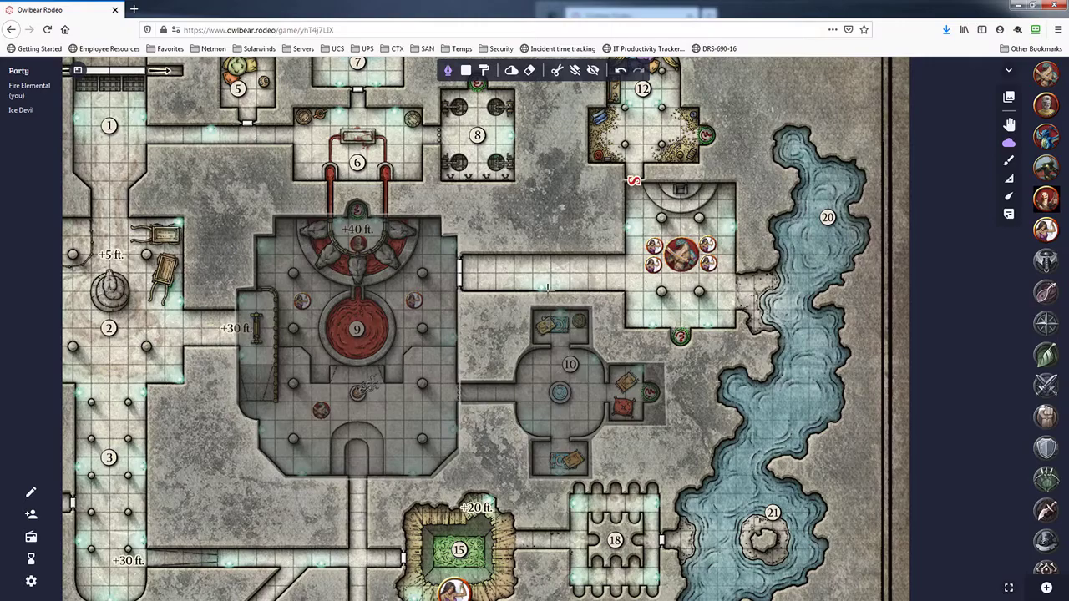
left_click(558, 73)
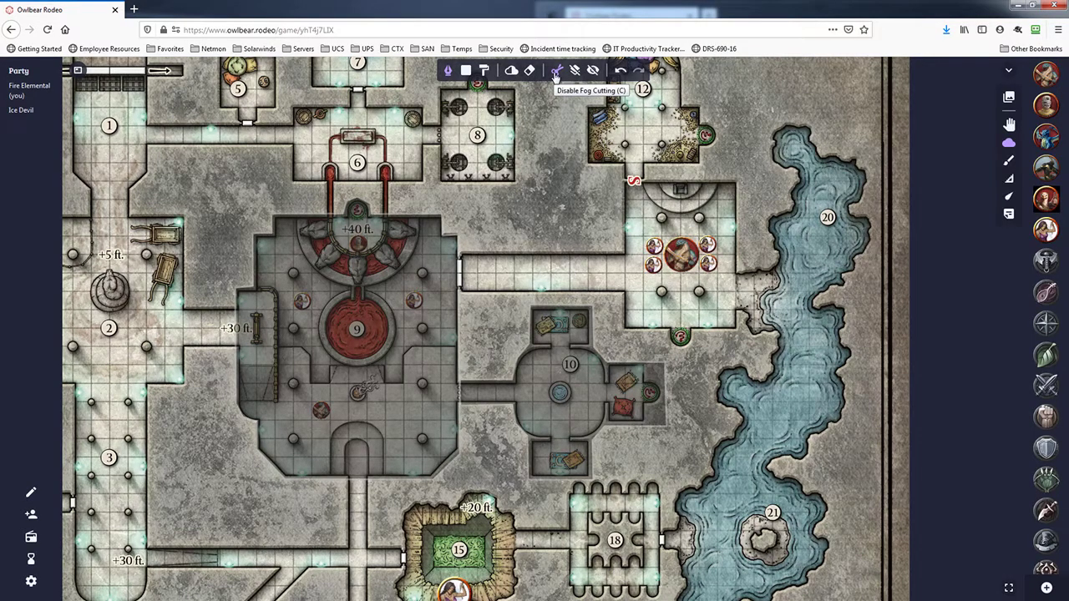
left_click(558, 75)
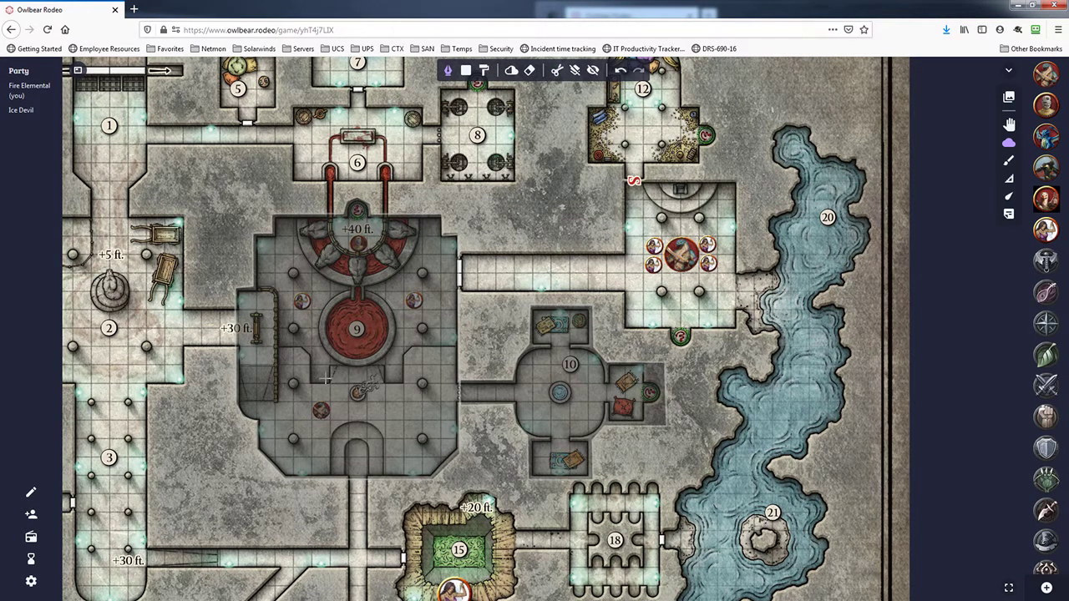
Arrange the game master's Firefox window on the right half of the screen and the player's Edge window on the left half.
double_click(474, 7)
key("super+Right")
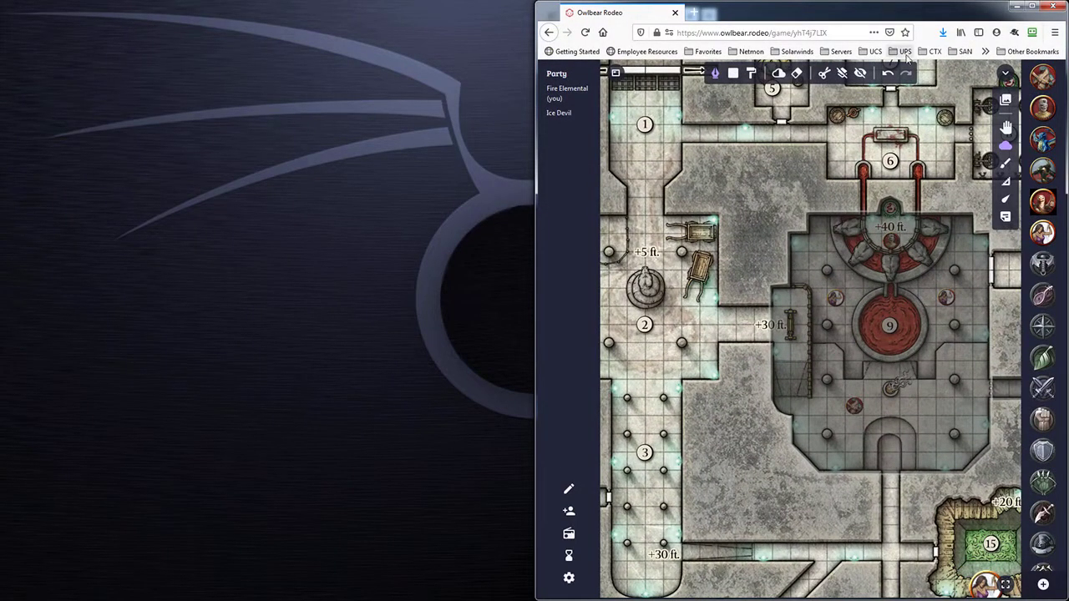
key("alt+Tab")
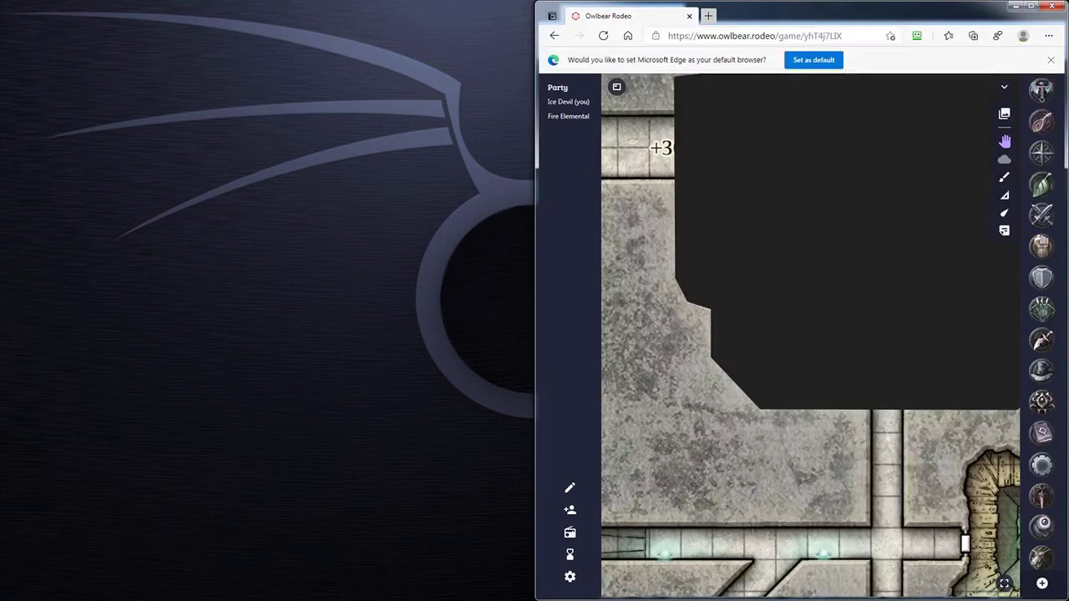
key("super+Left")
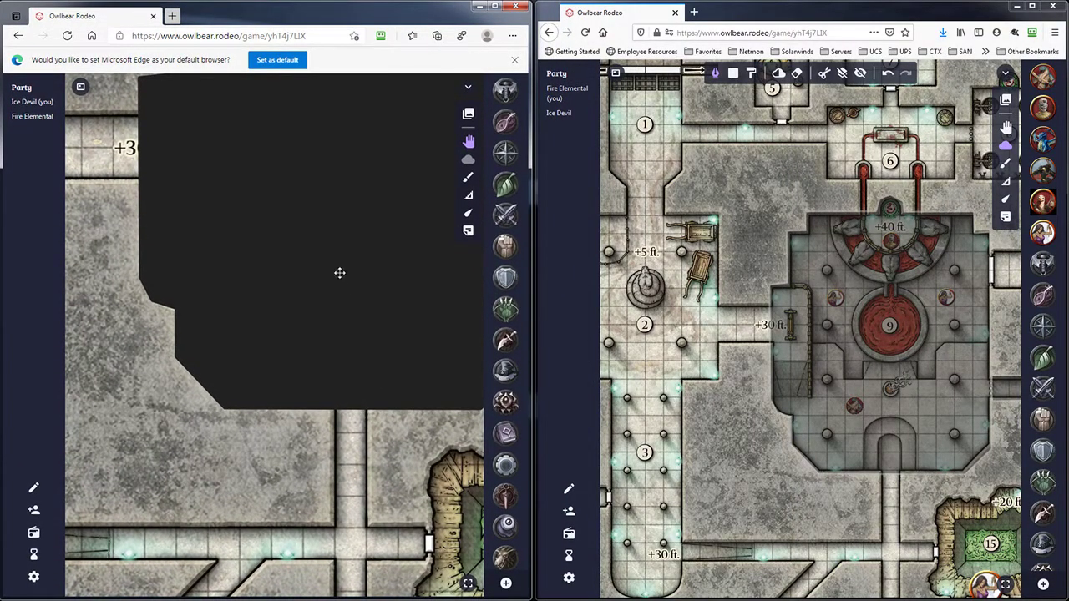
left_click_drag(341, 272, 302, 380)
scroll(802, 480, "up", 3)
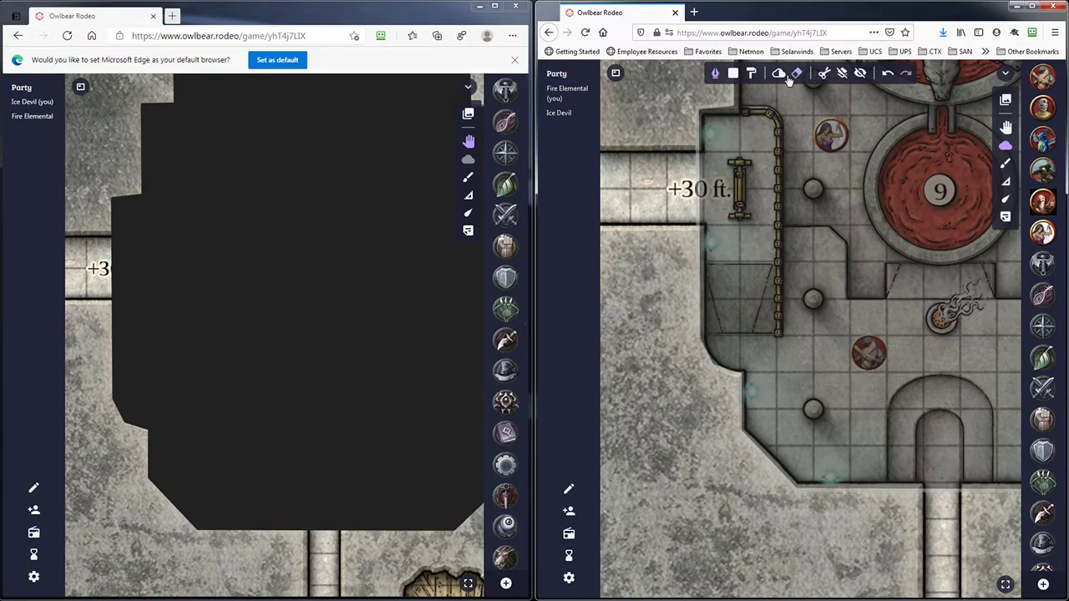
Draw a tall rectangular fog shape on the stone just west of area 9 and erase it.
left_click(733, 73)
left_click_drag(627, 305, 695, 451)
left_click(796, 74)
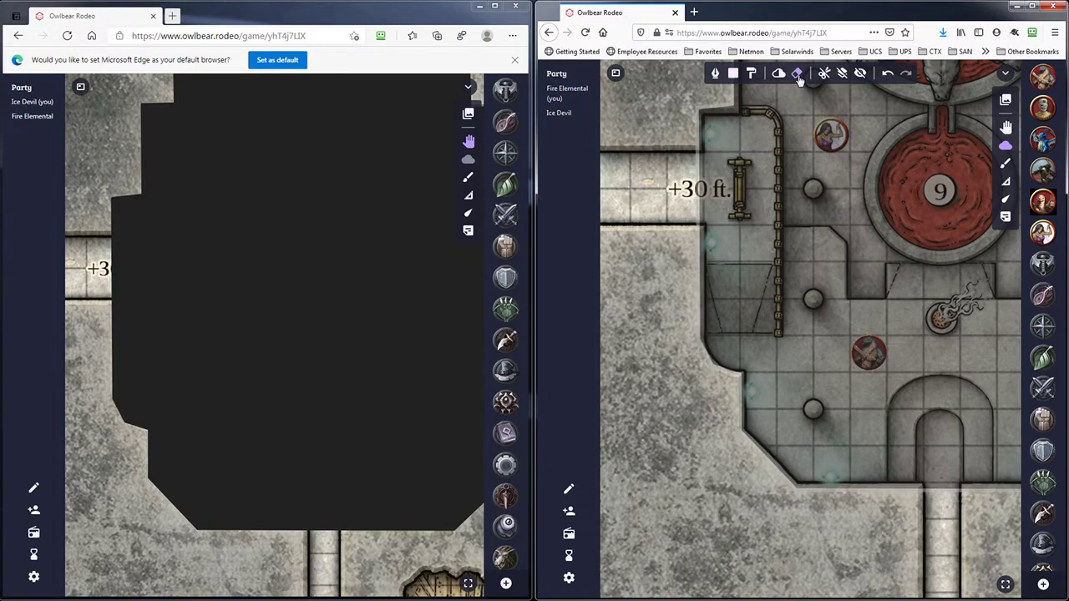
left_click(734, 74)
left_click_drag(627, 261, 687, 421)
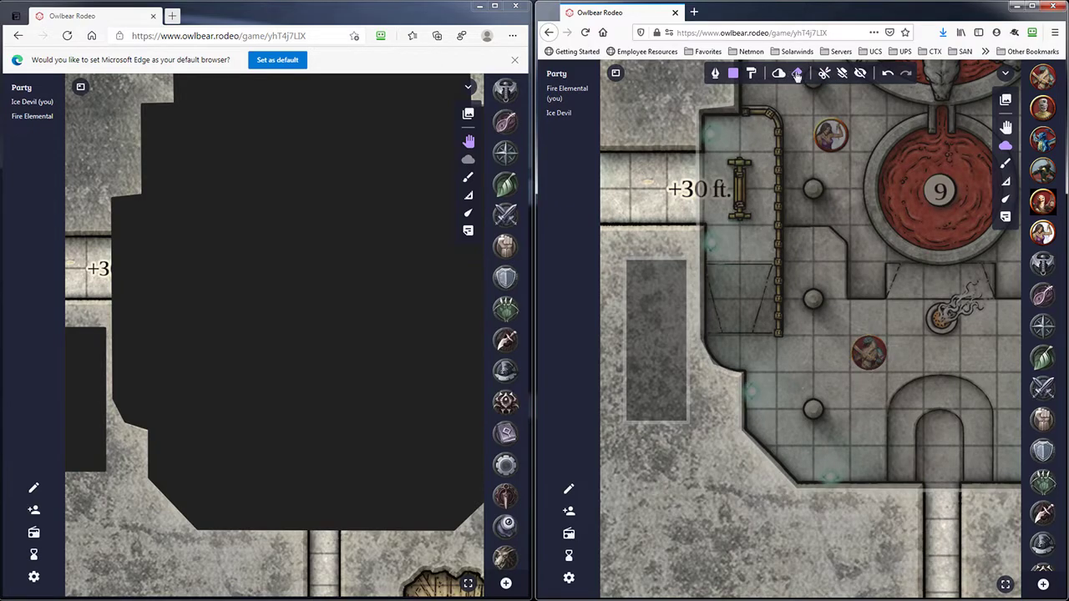
left_click(798, 73)
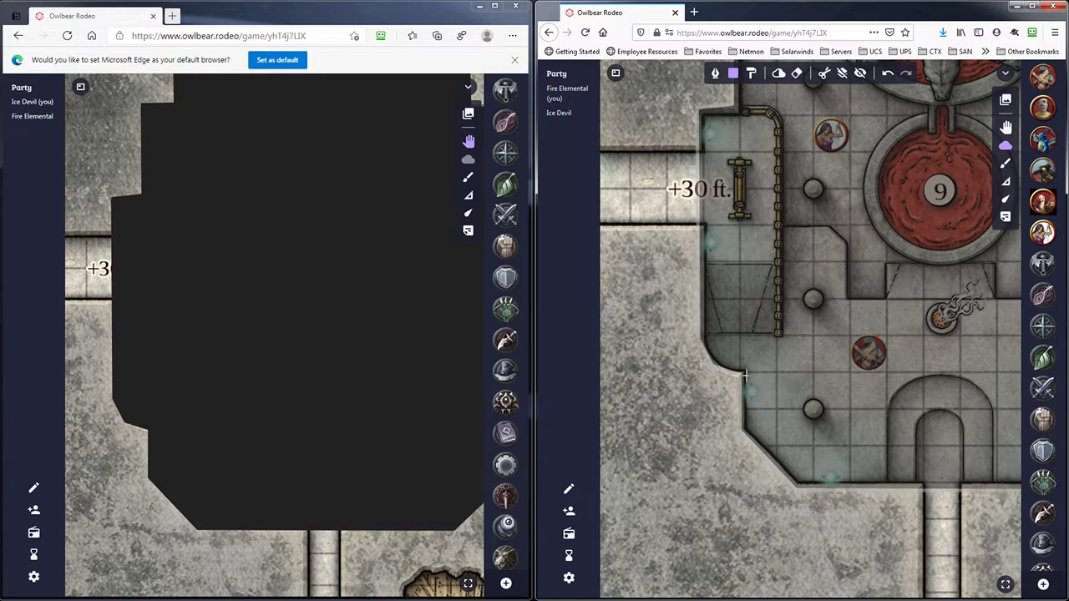
Cut a rectangular section out of area 9's fog around the southern archway and toggle that section back to fogged.
left_click_drag(744, 375, 1021, 485)
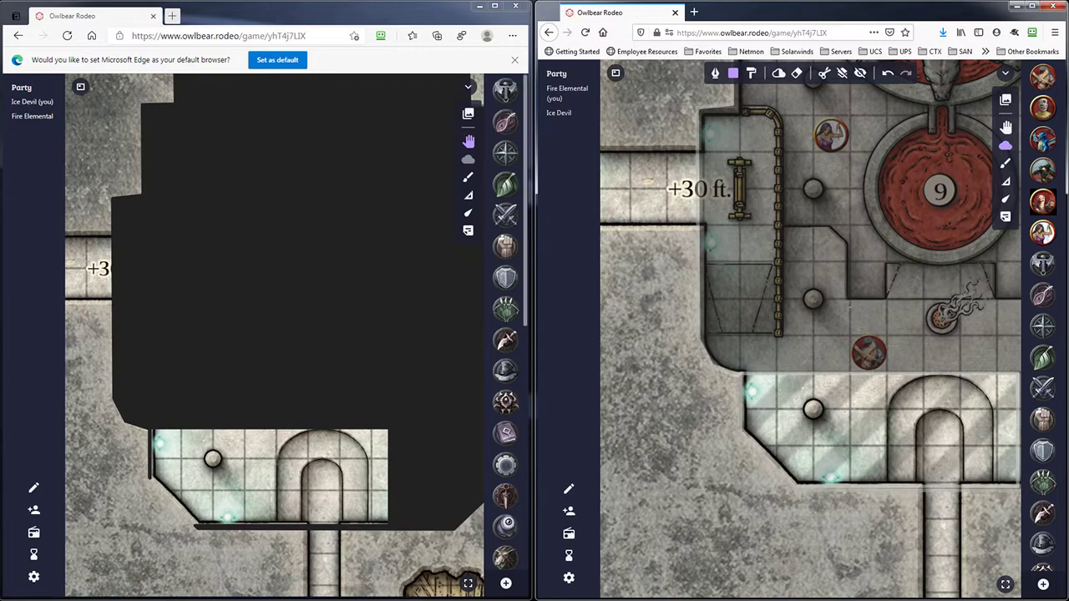
left_click(779, 75)
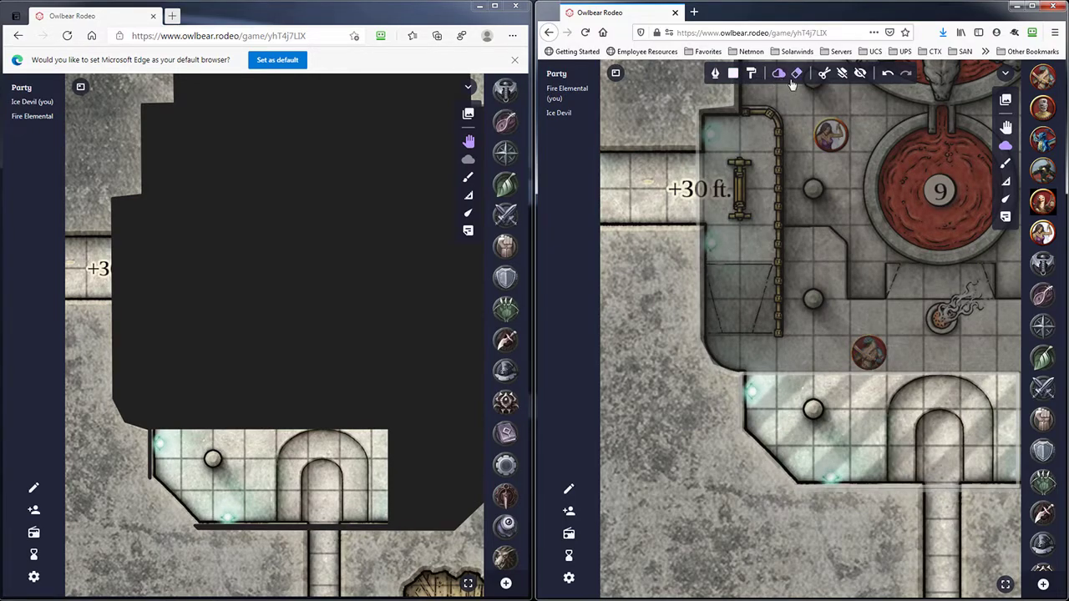
left_click(855, 455)
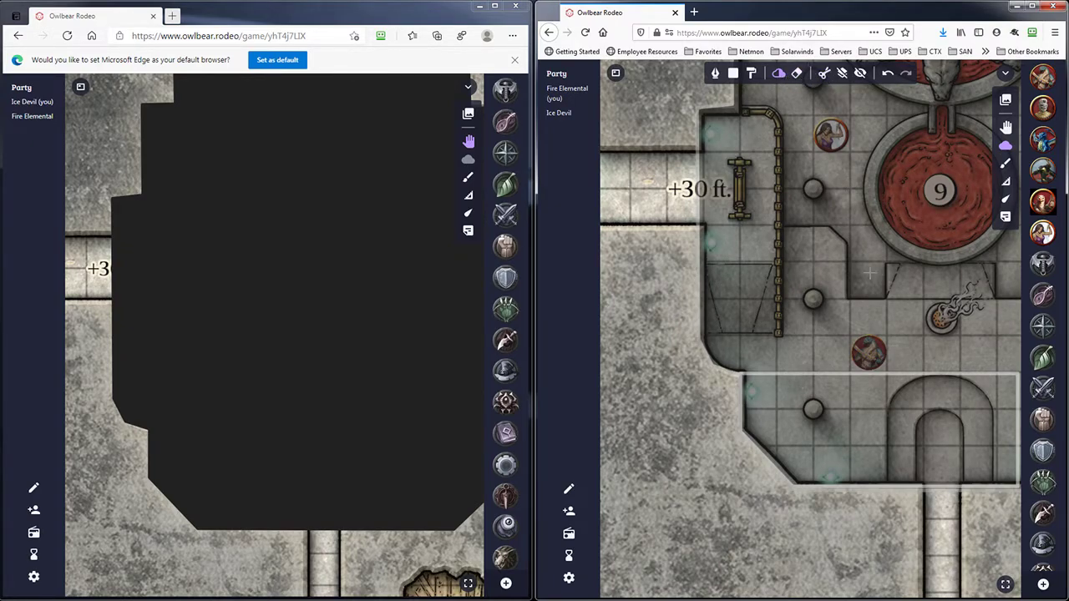
Erase the main fog over area 9 and the separate fog section around its southern archway.
left_click(802, 75)
left_click(937, 238)
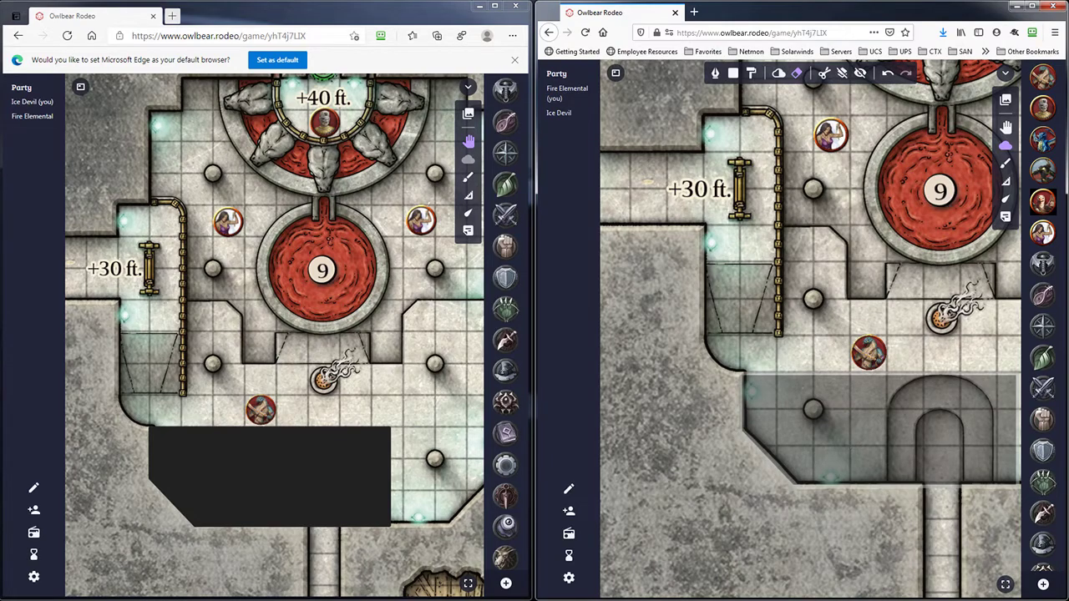
left_click(925, 393)
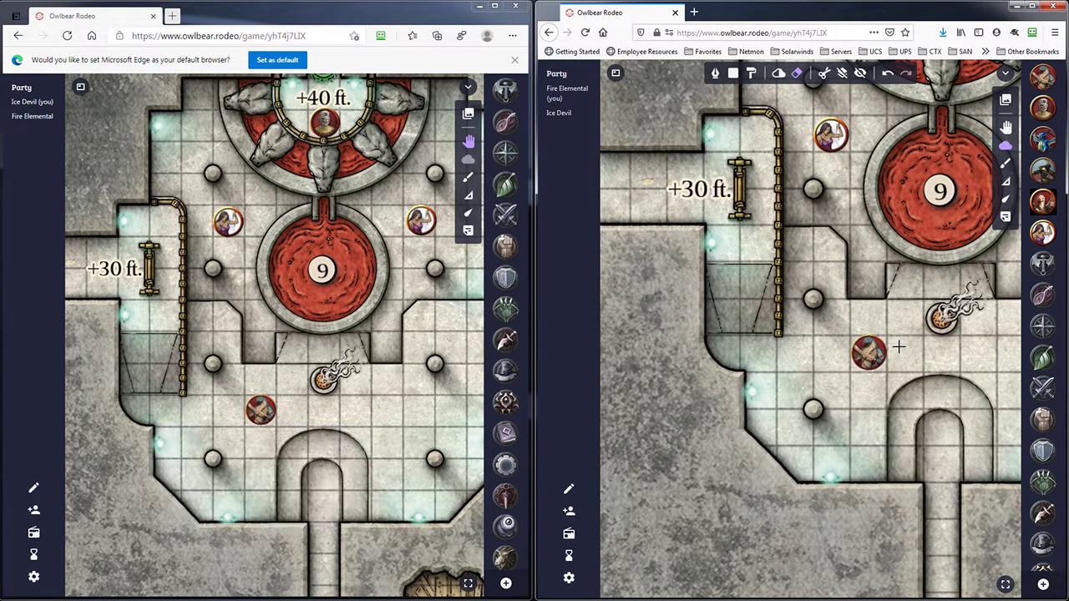